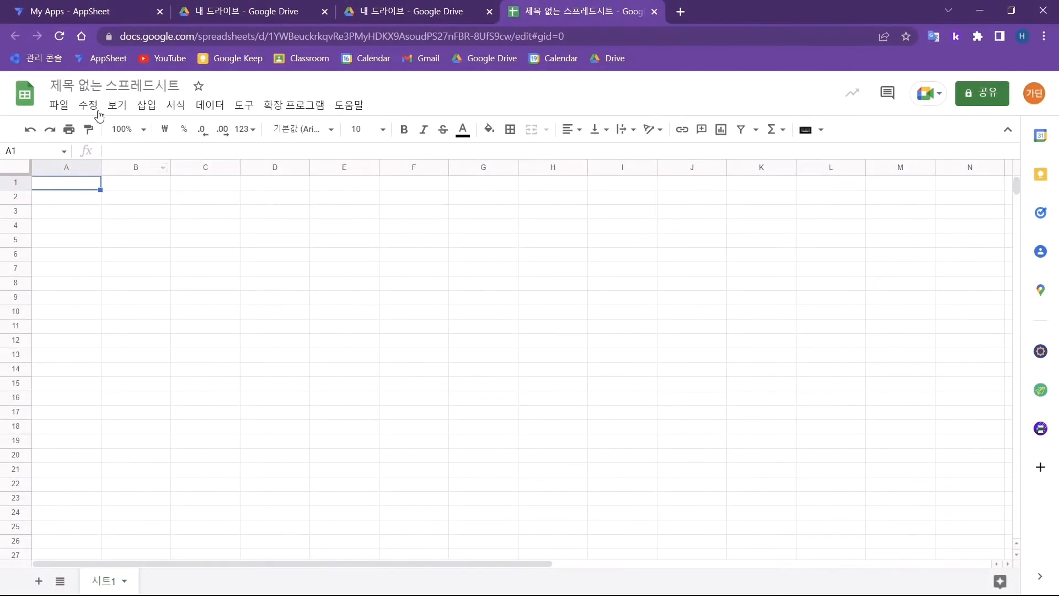
Name the spreadsheet 마지막 출석부 and rename its first sheet 선택과목.
click(92, 84)
text(마지막 출석북)
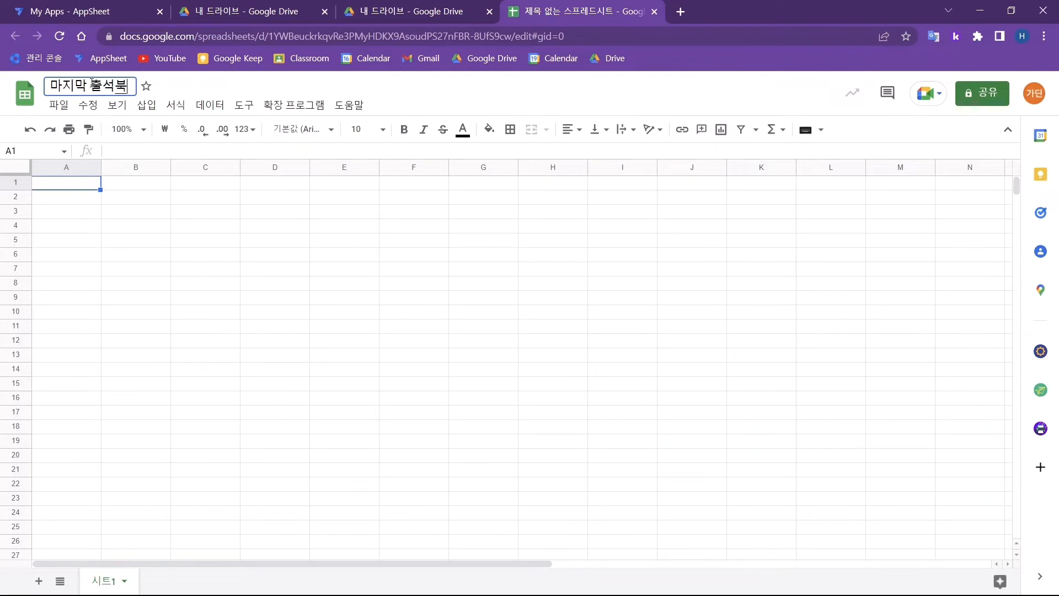
key(BackSpace)
right_click(105, 580)
click(123, 422)
text(선택과목)
Enter the column headers ID선택과목, 과목명 and 수업요일 in A1:C1 of the 선택과목 sheet.
click(71, 189)
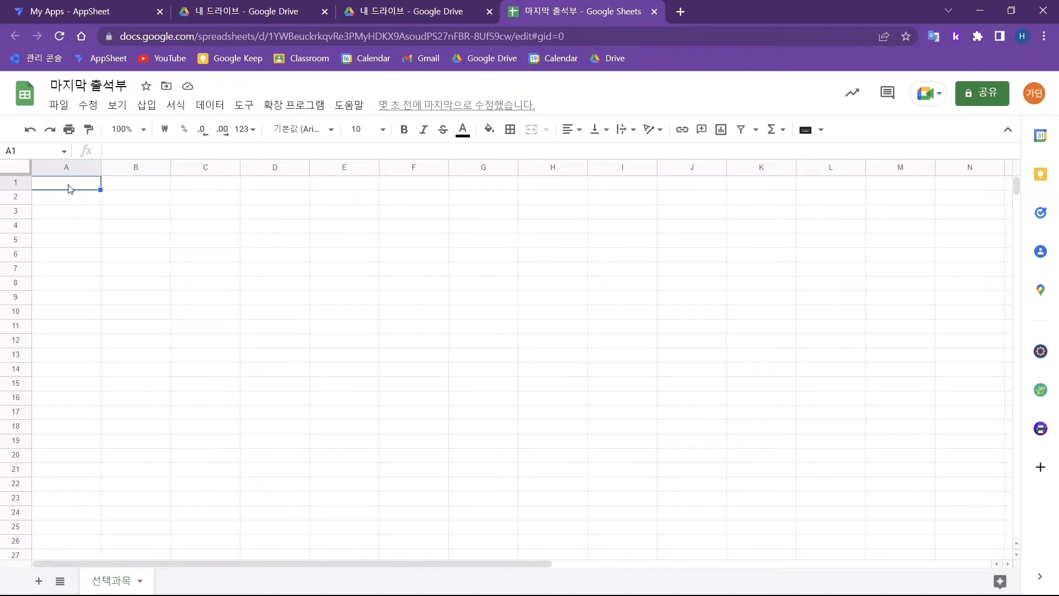
text(ID선택과목)
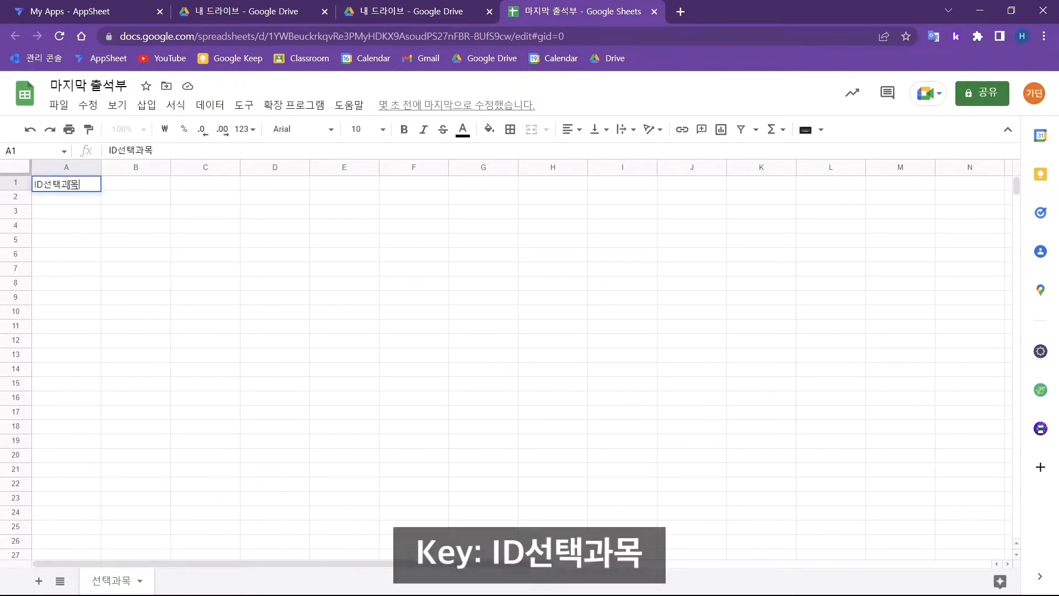
key(Return)
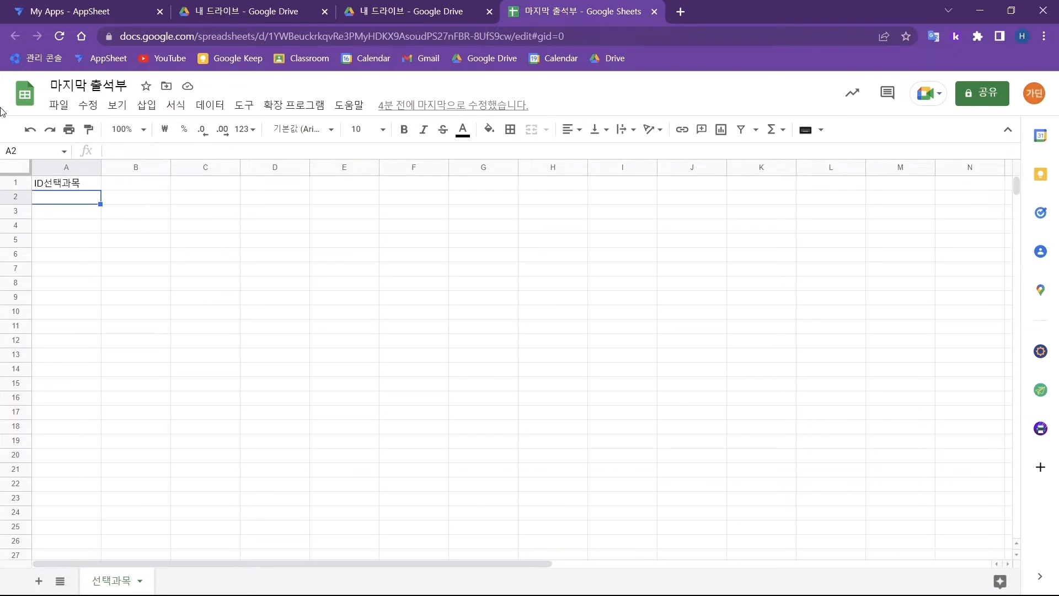
key(Up)
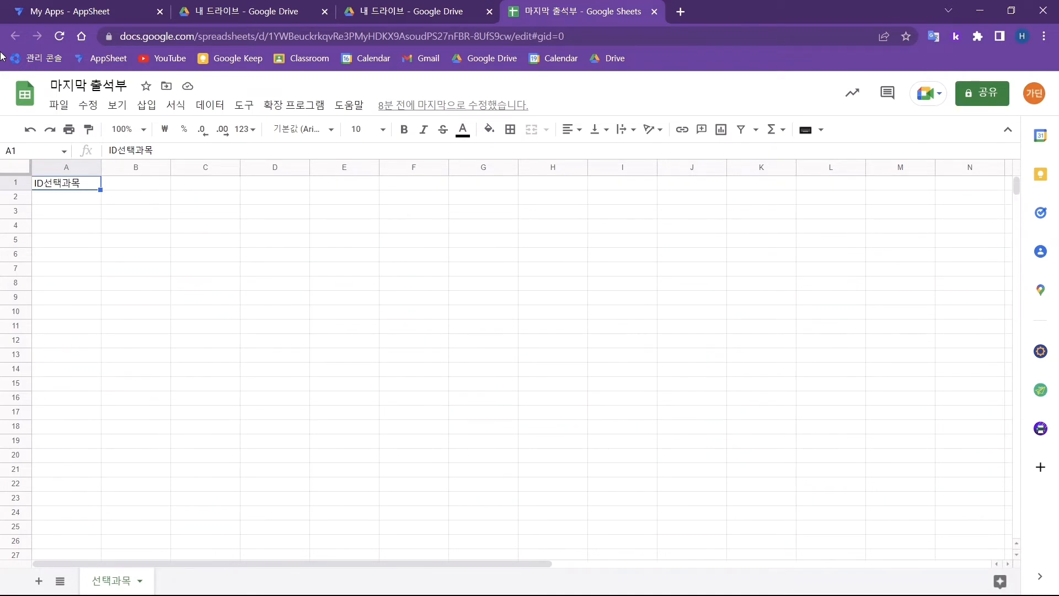
key(Tab)
text(과목명)
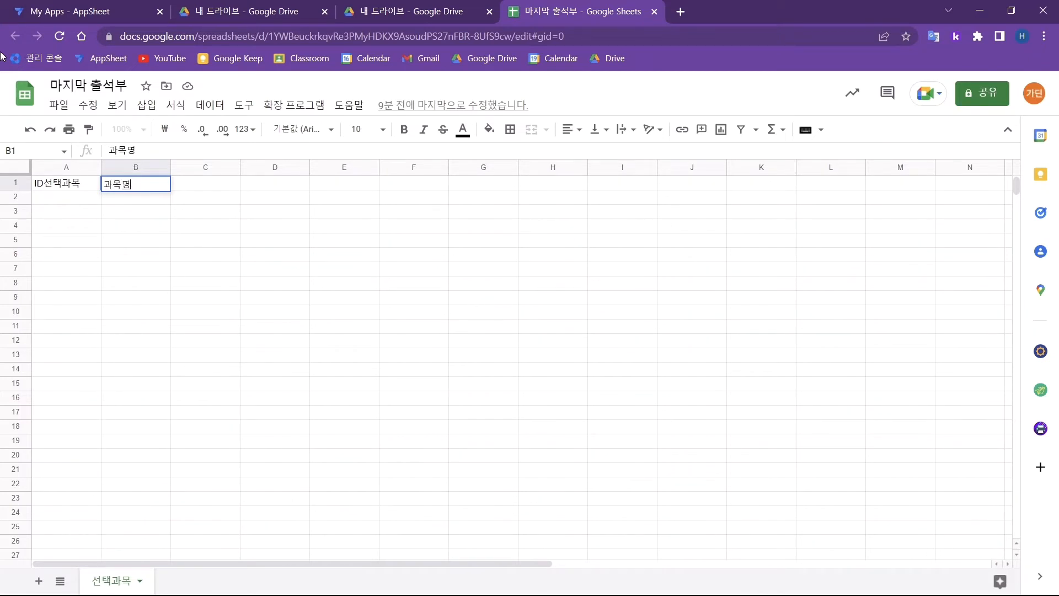
key(Tab)
text(수업요일)
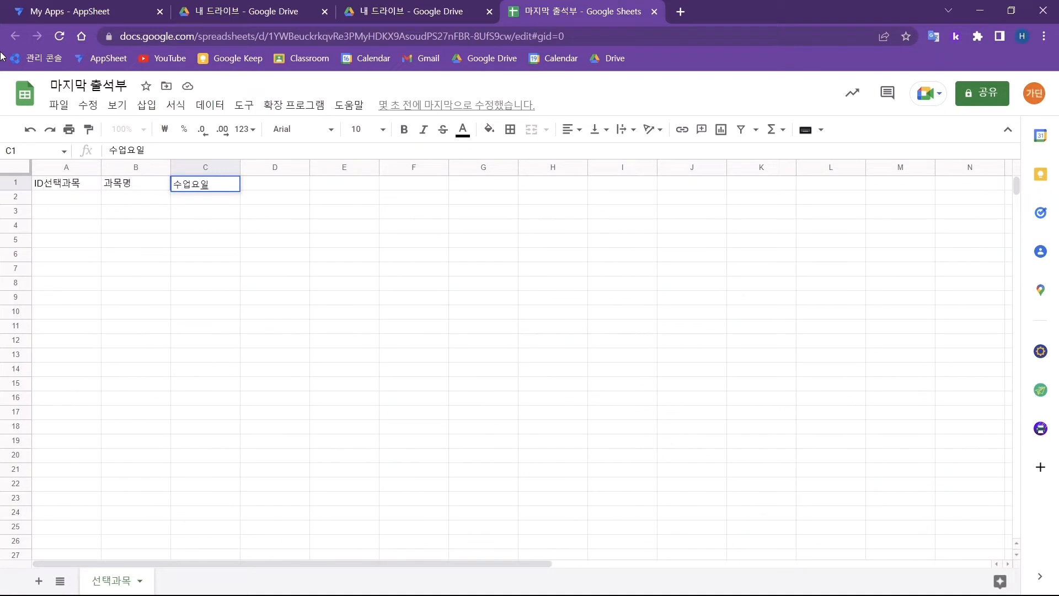
key(Return)
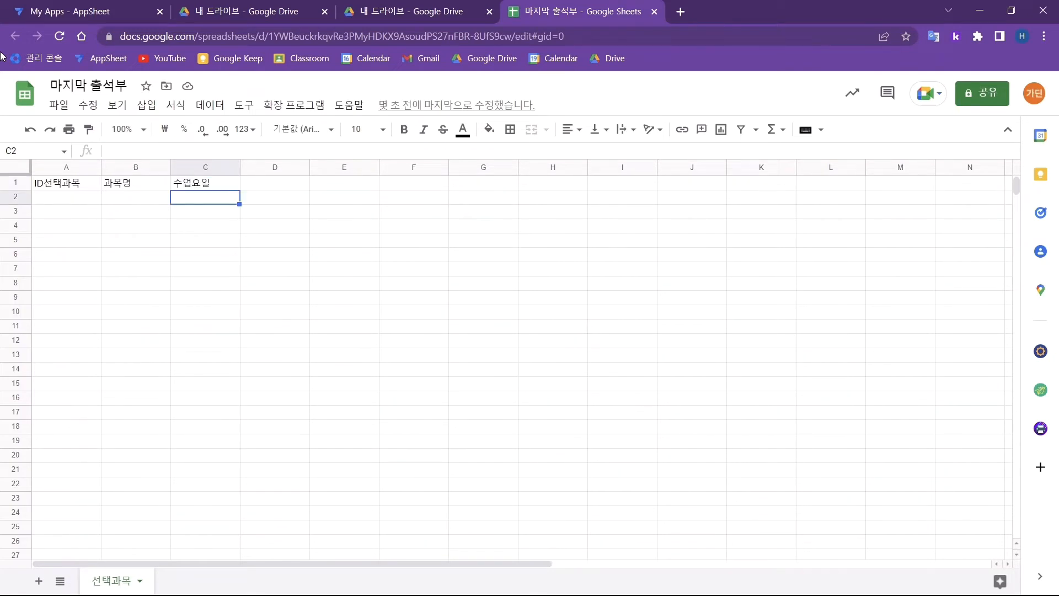
Enter a sample subject A with class times 월6, 수3, 금1 in B2:C2, and clear both cells again.
key(Left)
text(A)
key(Tab)
text(월6, 수3)
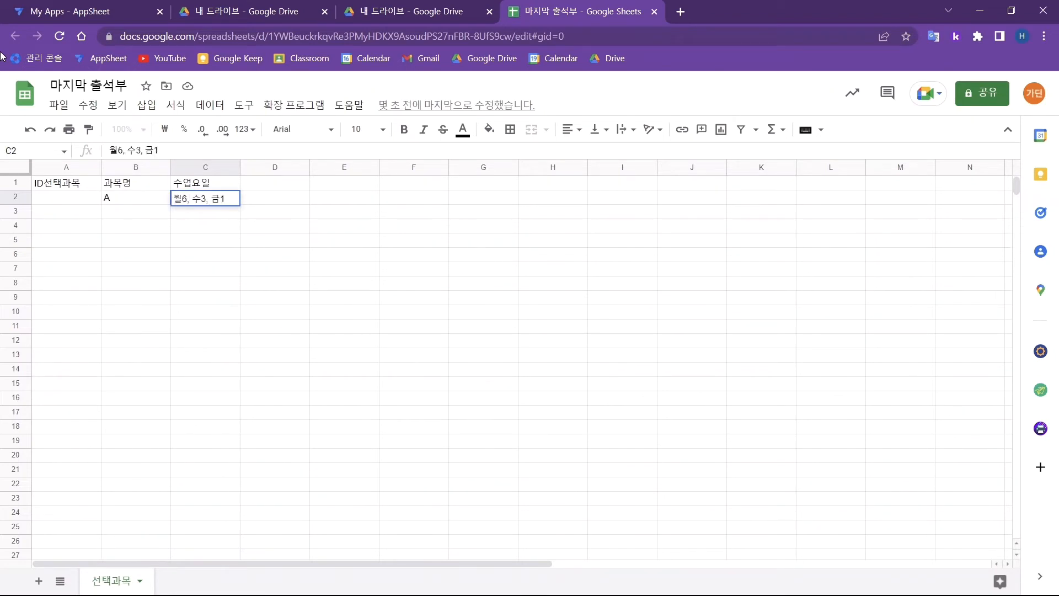
key(Return)
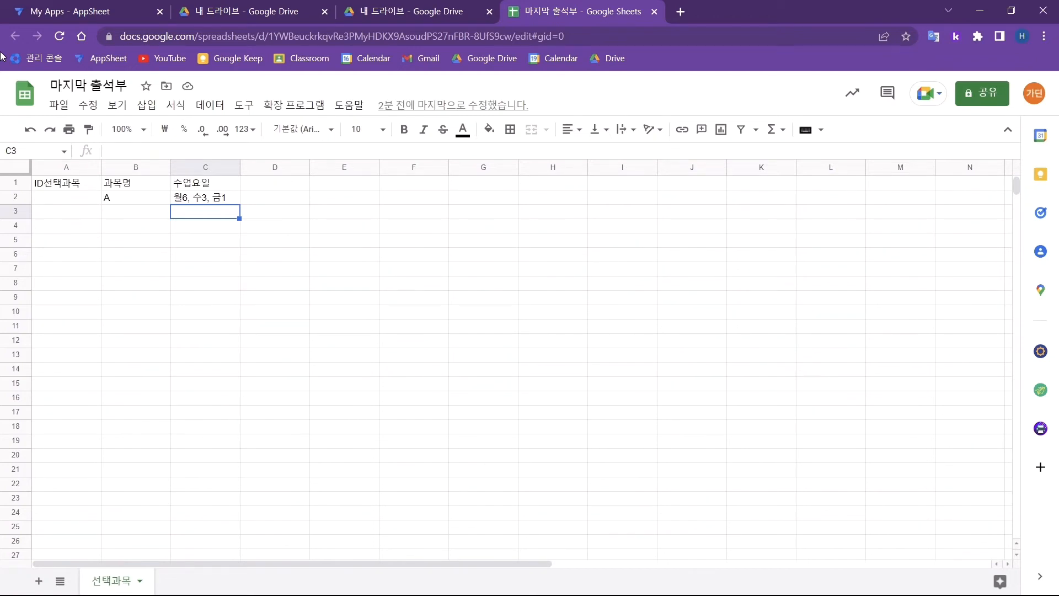
drag(123, 199, 193, 203)
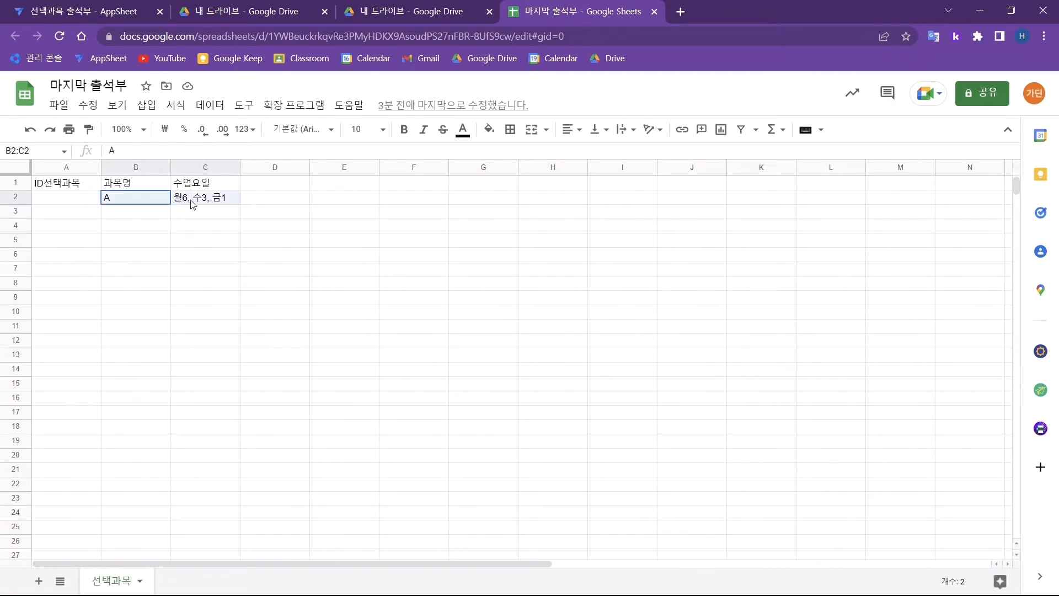
key(Delete)
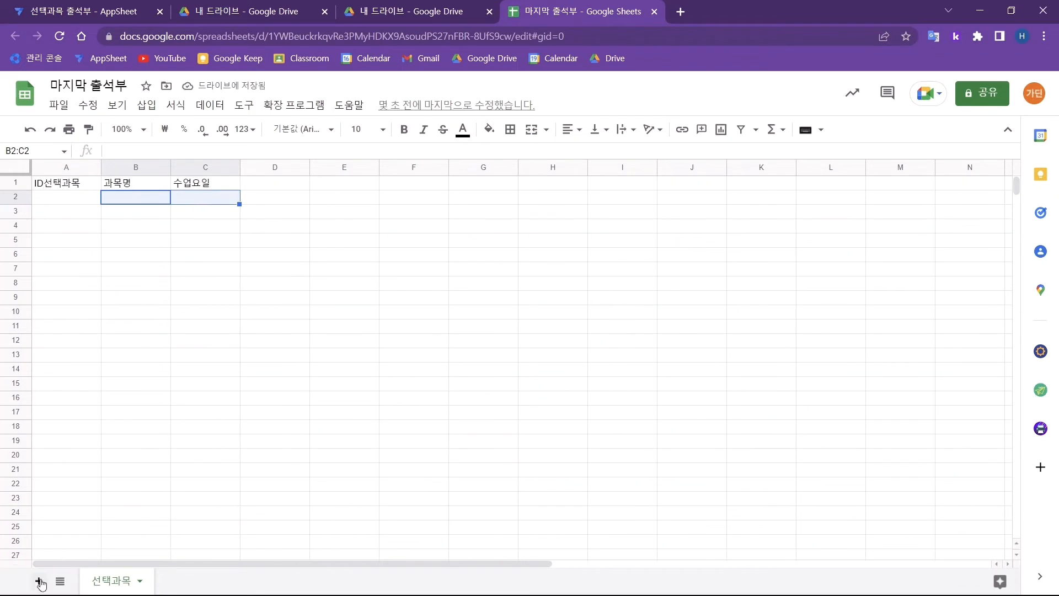
Add a second sheet and rename it 학생.
click(39, 581)
click(200, 580)
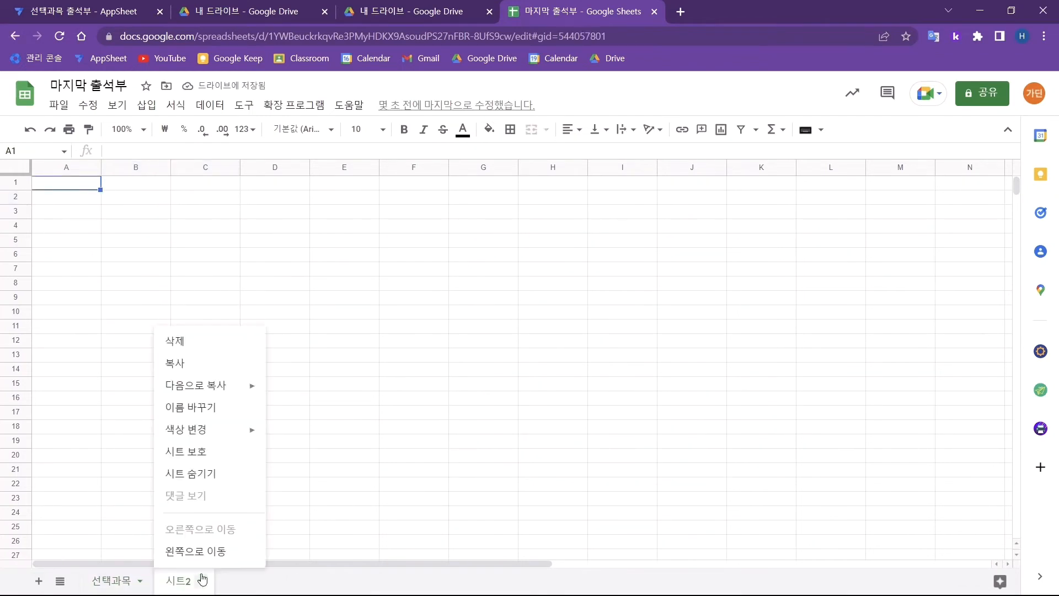
click(205, 412)
text(학생)
Enter the column headers ID학생, 학번, 이름, 이메일 and 연락처 in A1:E1 of the 학생 sheet.
click(82, 188)
text(ID학생)
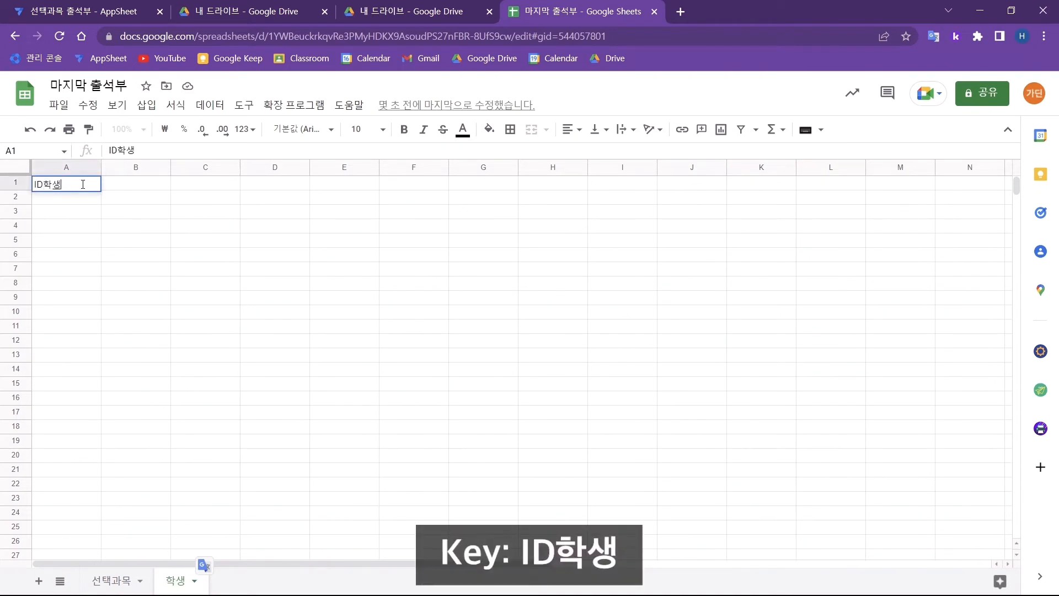
key(Tab)
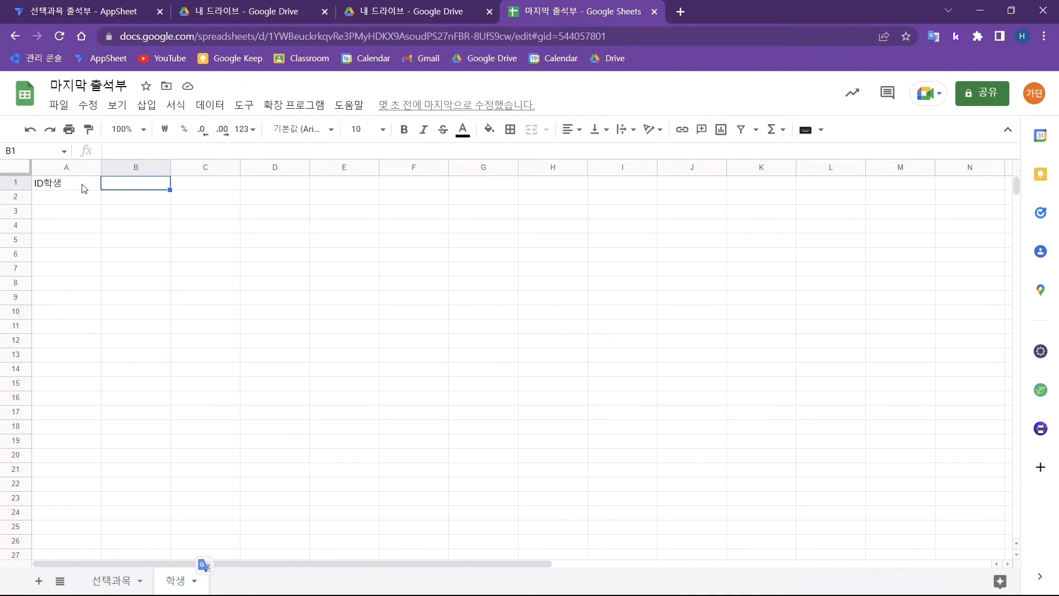
text(학번)
key(Tab)
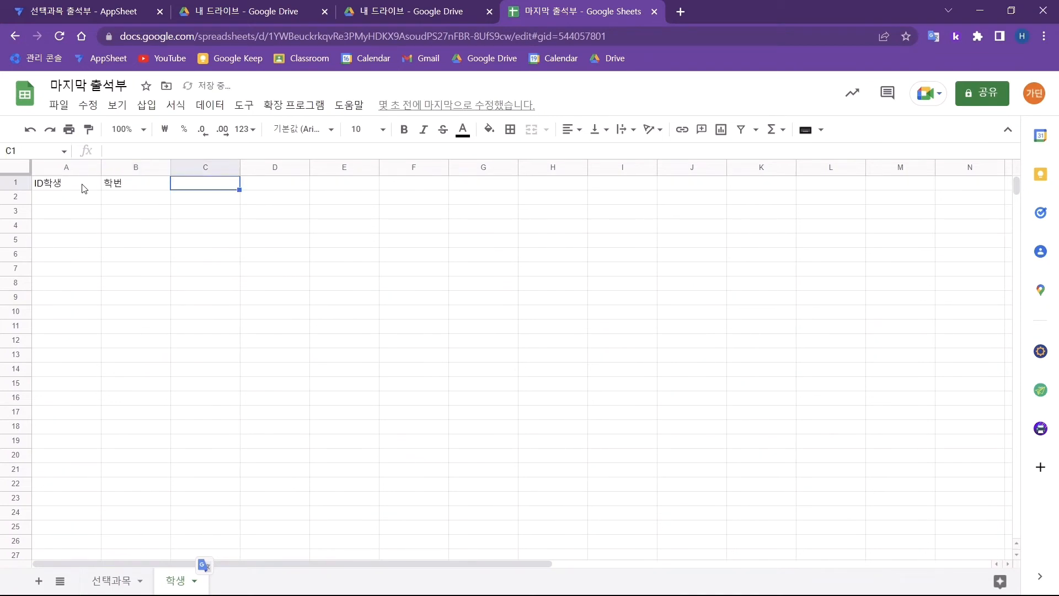
text(이름)
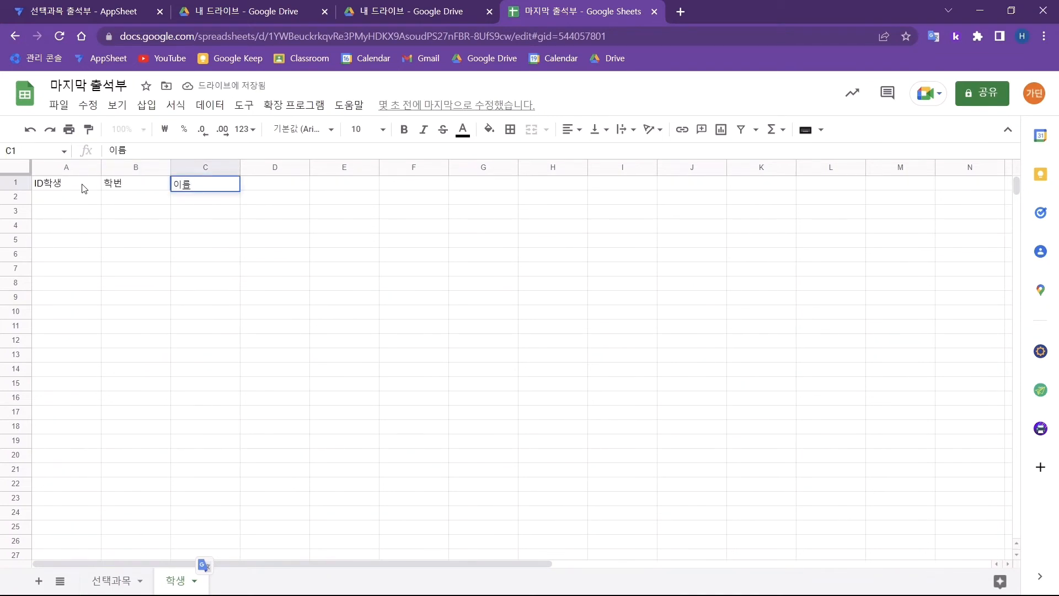
key(Tab)
text(이메일)
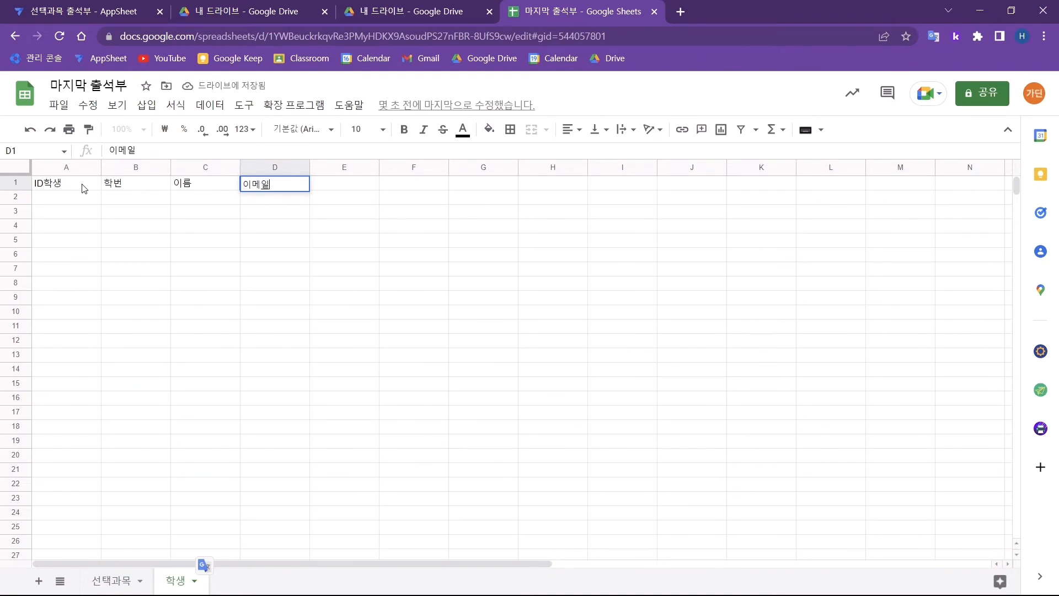
key(Tab)
text(연락처)
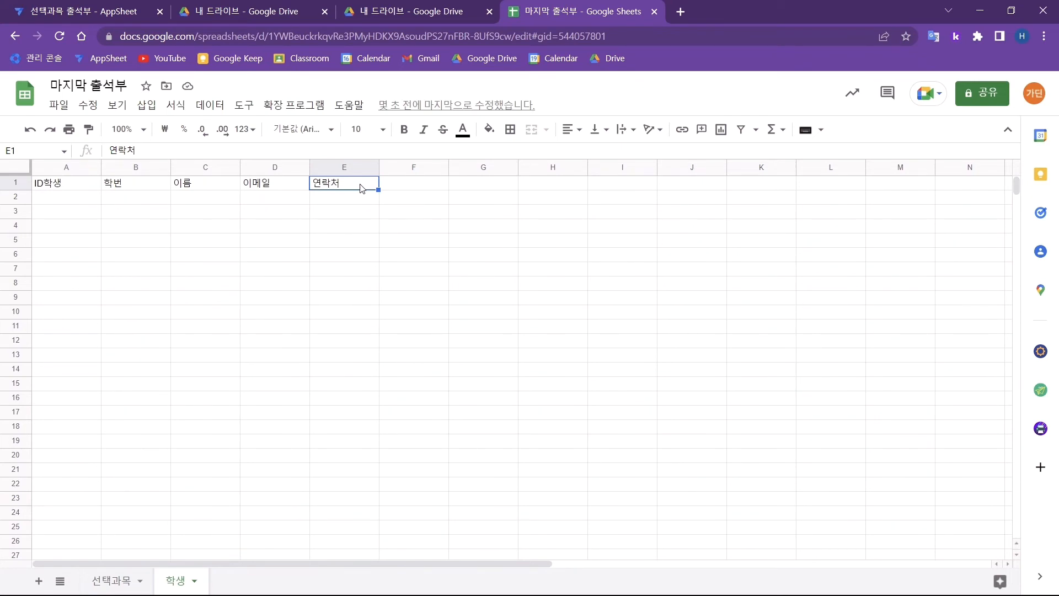
Insert a column directly after ID학생 in the 학생 sheet and give it the header ID선택과목.
click(111, 585)
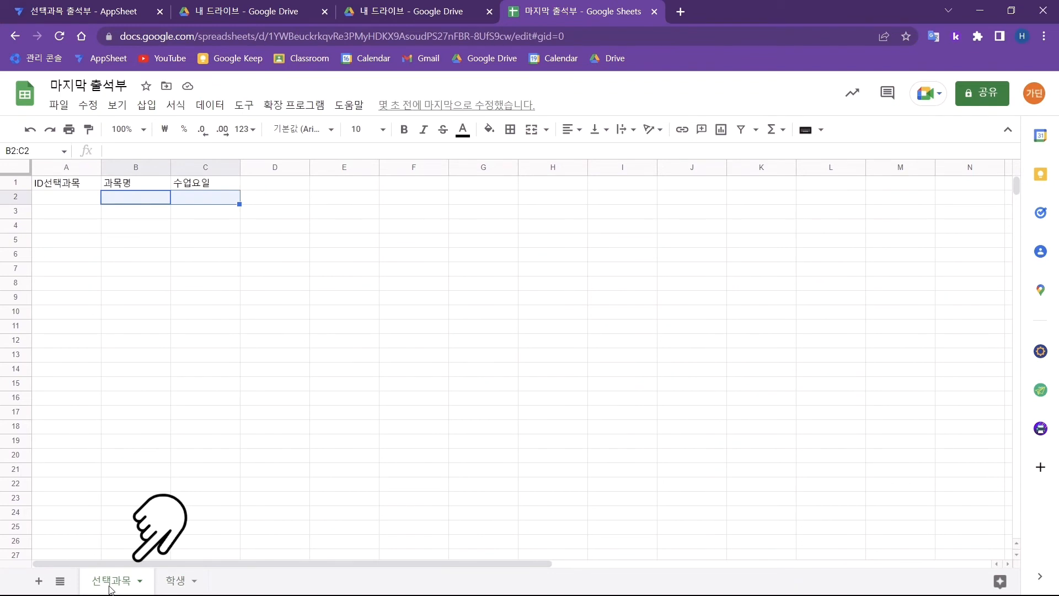
click(174, 581)
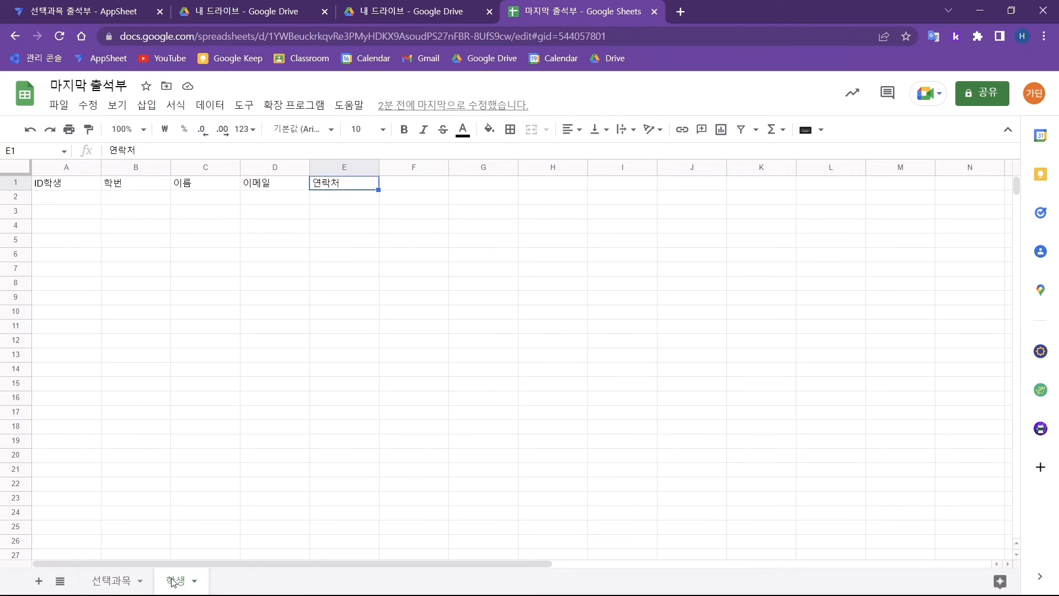
click(72, 165)
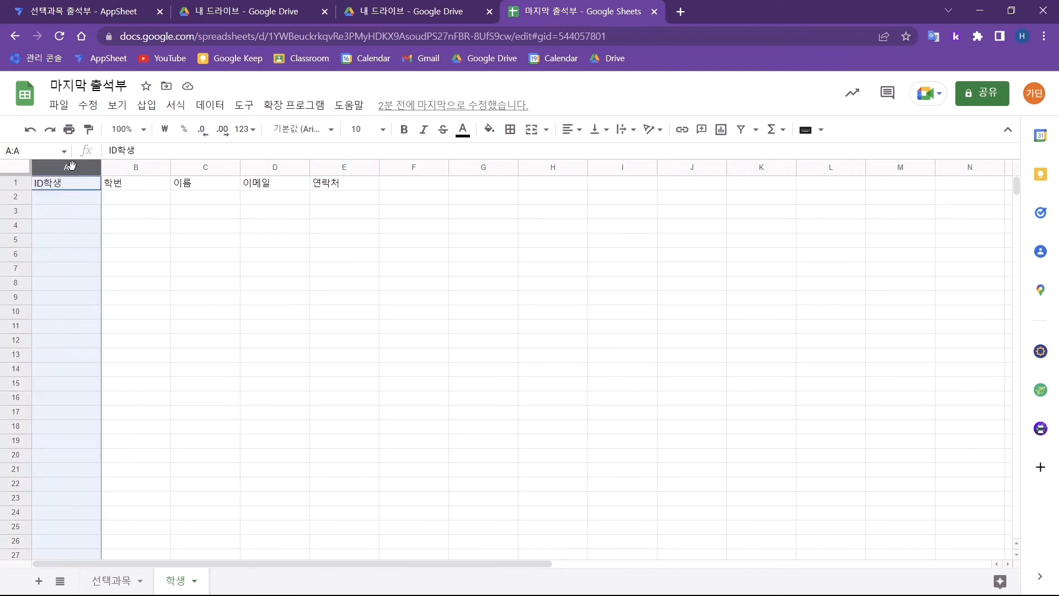
right_click(73, 167)
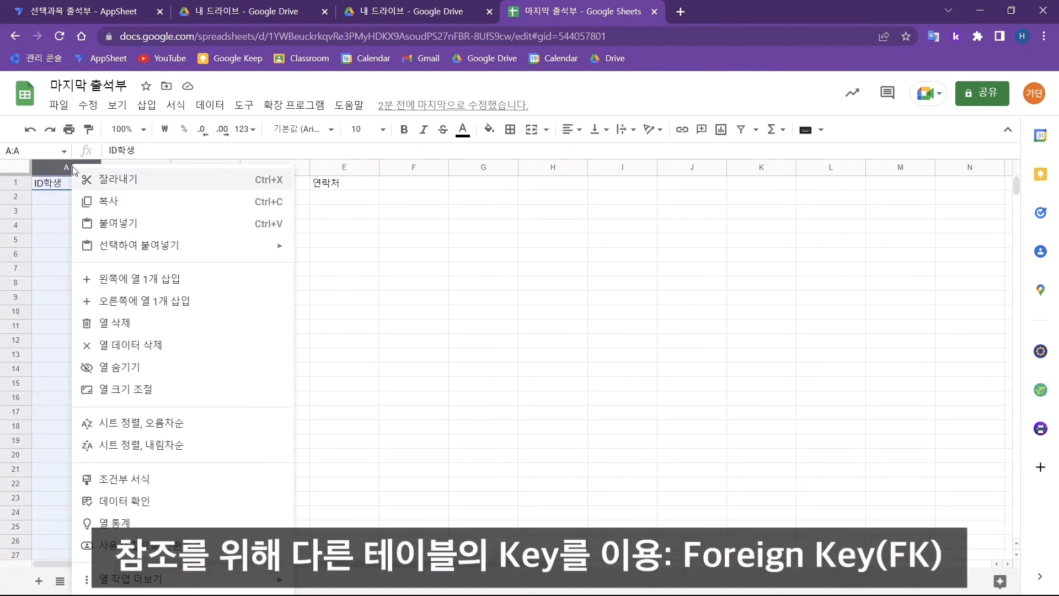
click(142, 301)
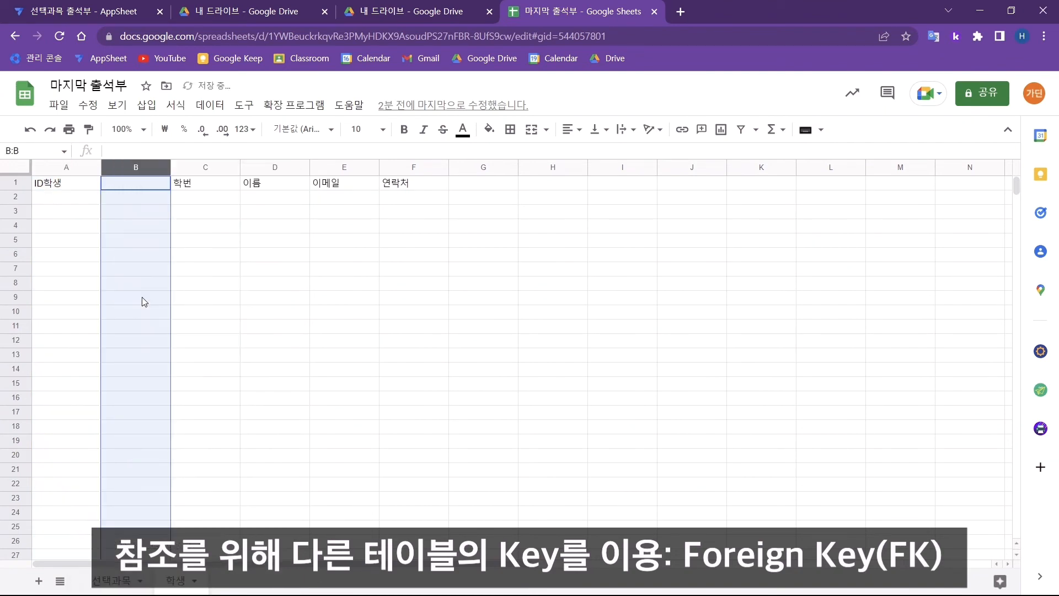
click(130, 188)
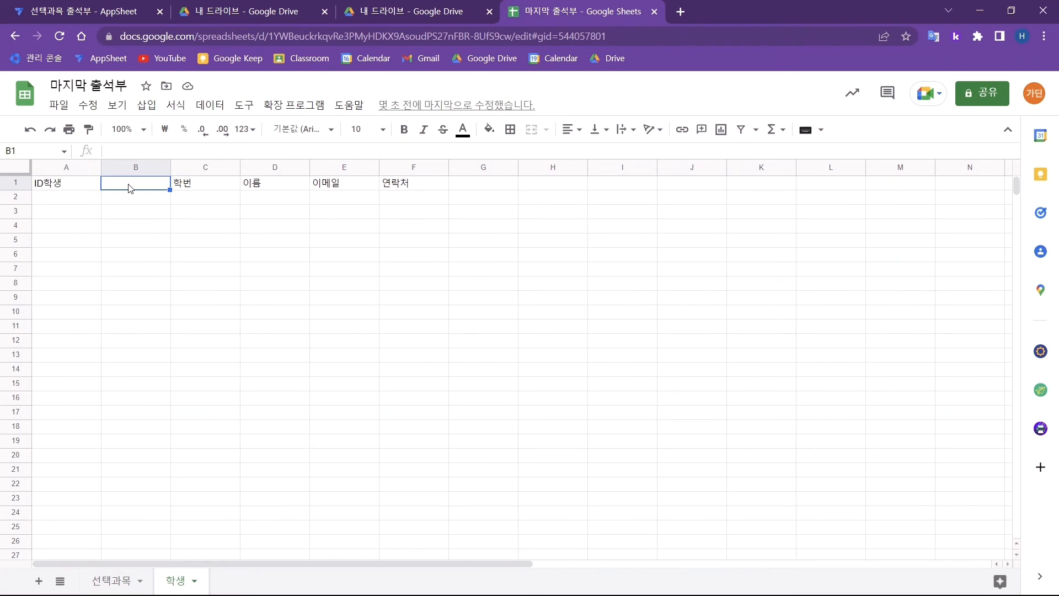
text(ID선택과목)
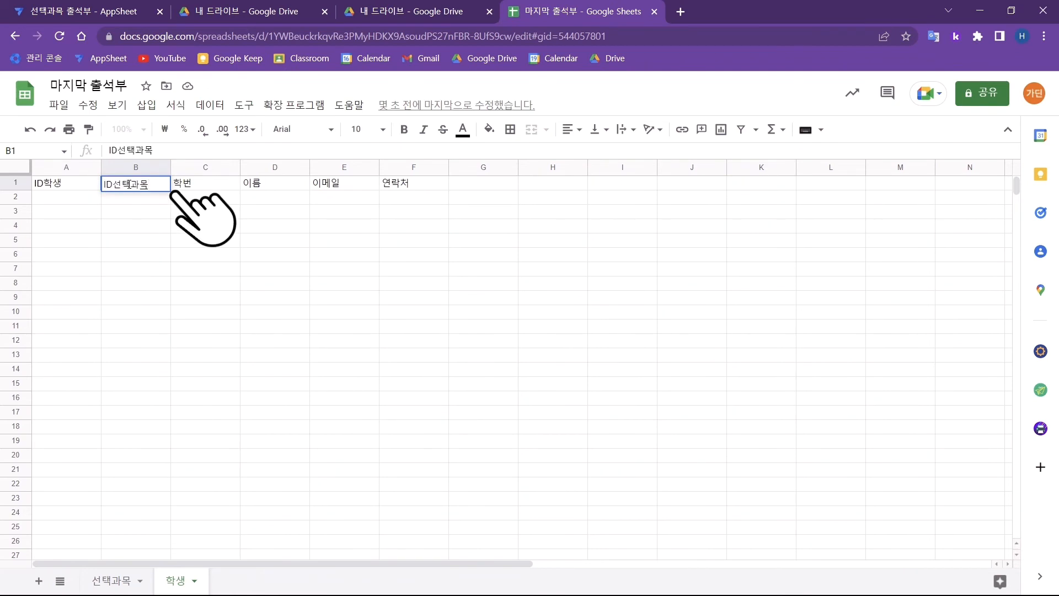
key(Return)
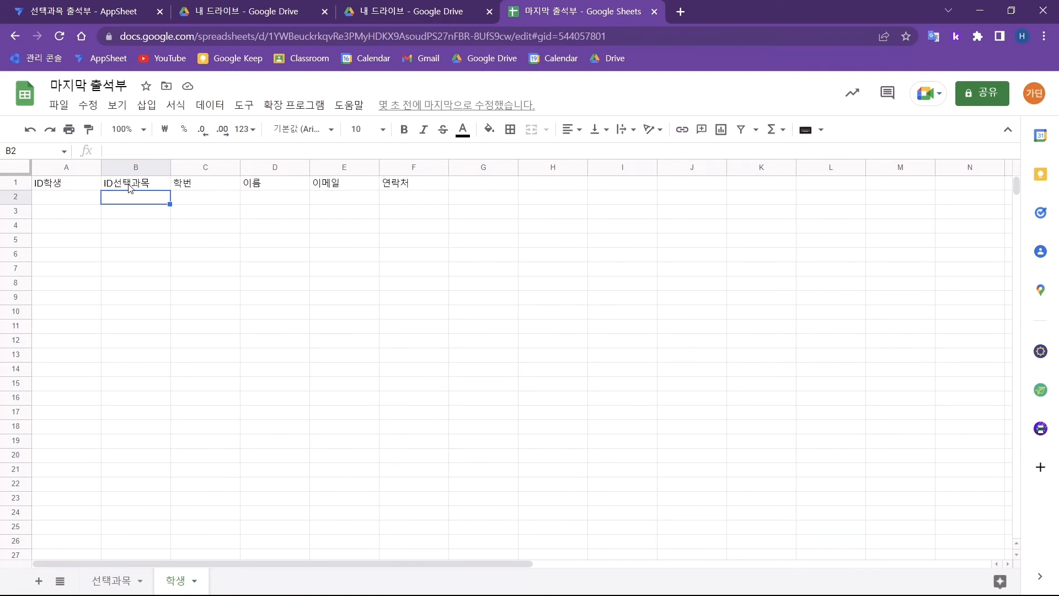
Add a third sheet and rename it 출석확인.
click(38, 581)
click(254, 581)
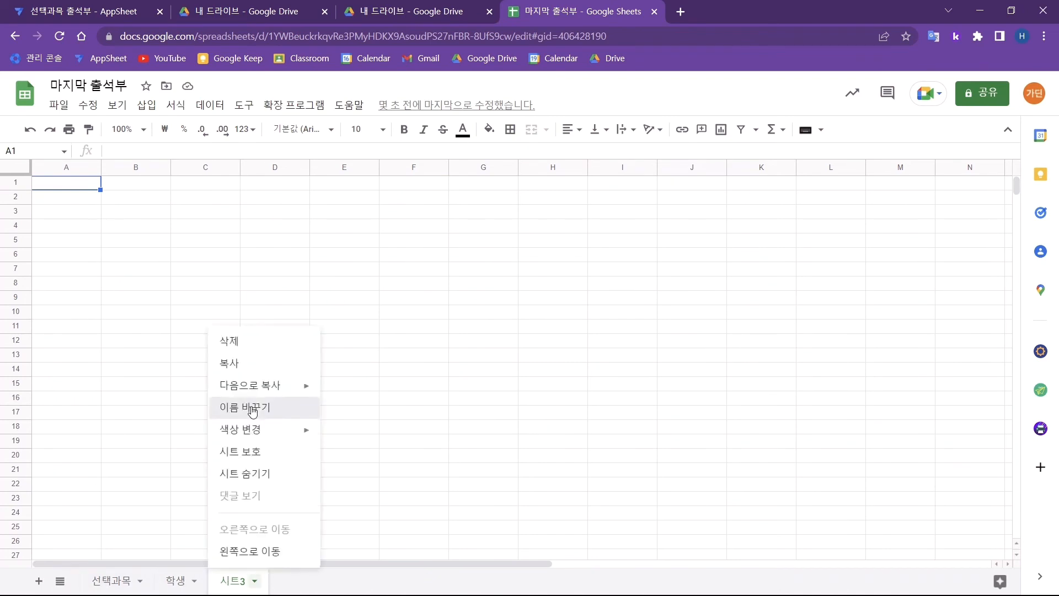
click(251, 407)
text(출석확인)
Enter the column headers ID출석확인, ID학생, 날짜 and 출결 in A1:D1 of the 출석확인 sheet.
click(72, 188)
text(ID)
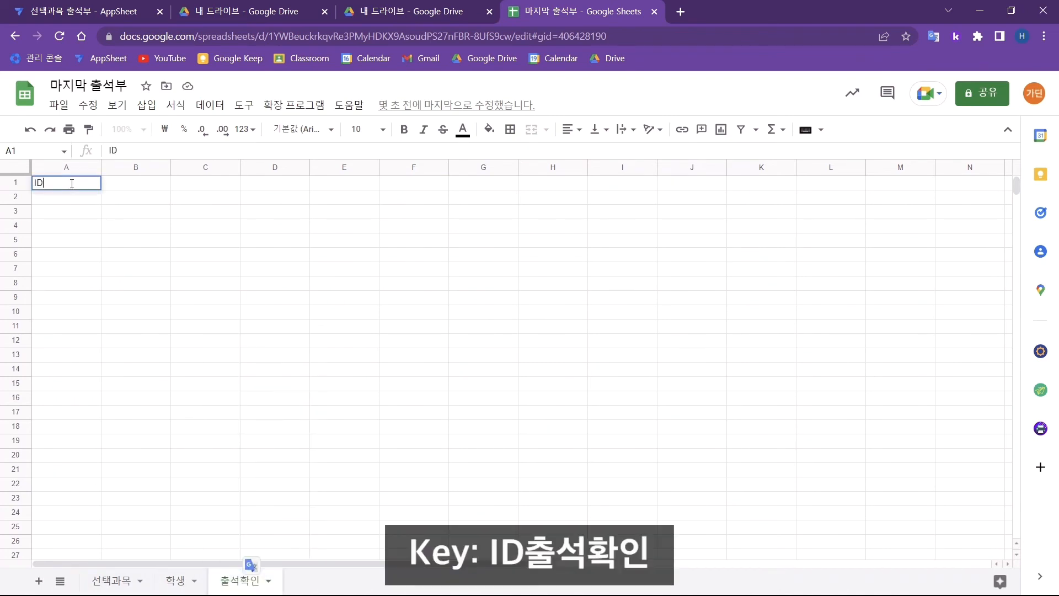
text(출석확인)
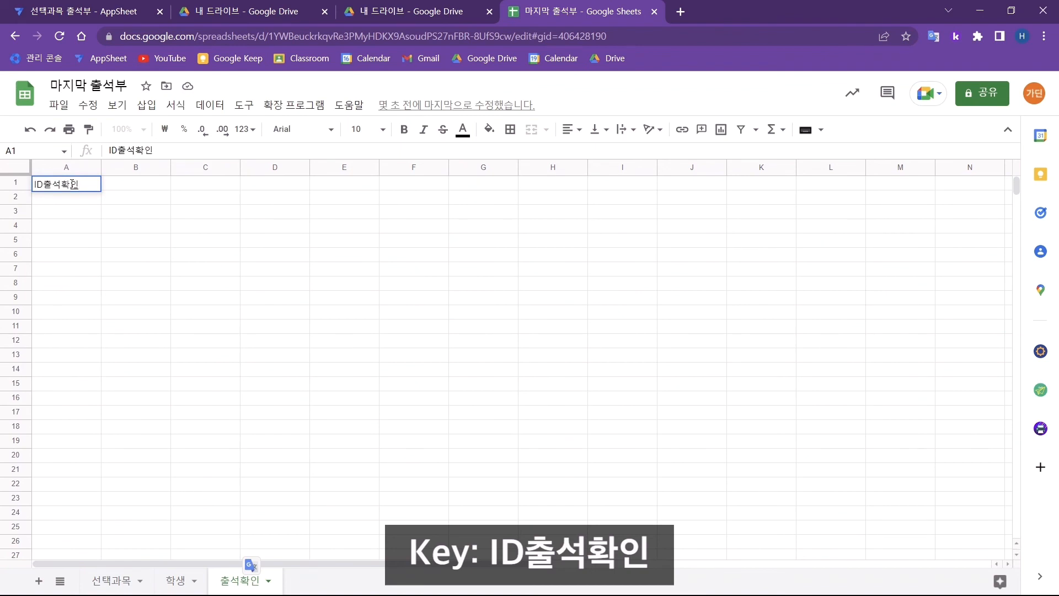
key(Tab)
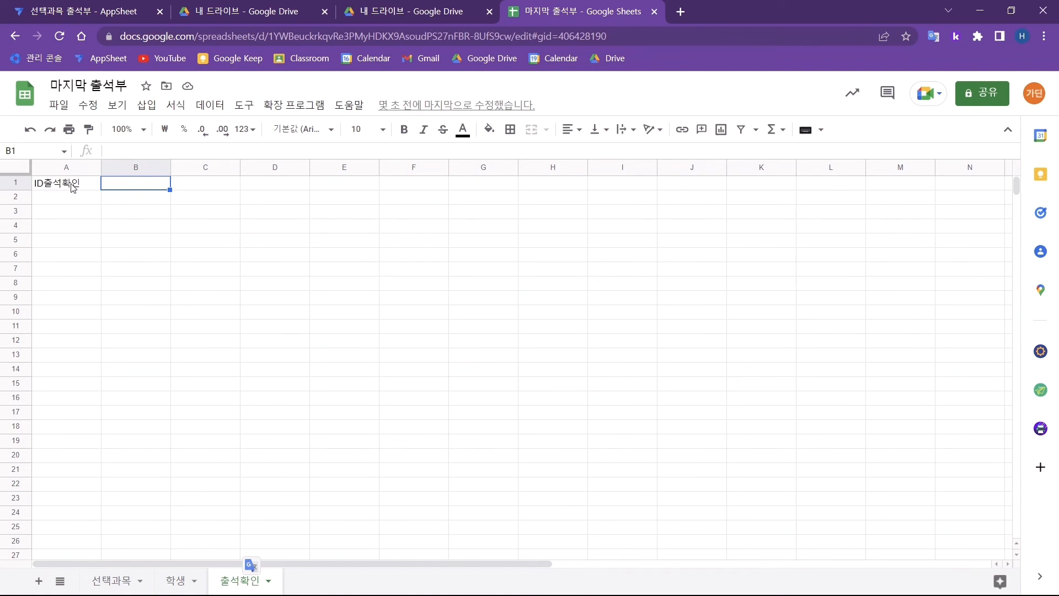
text(ID학생)
key(Tab)
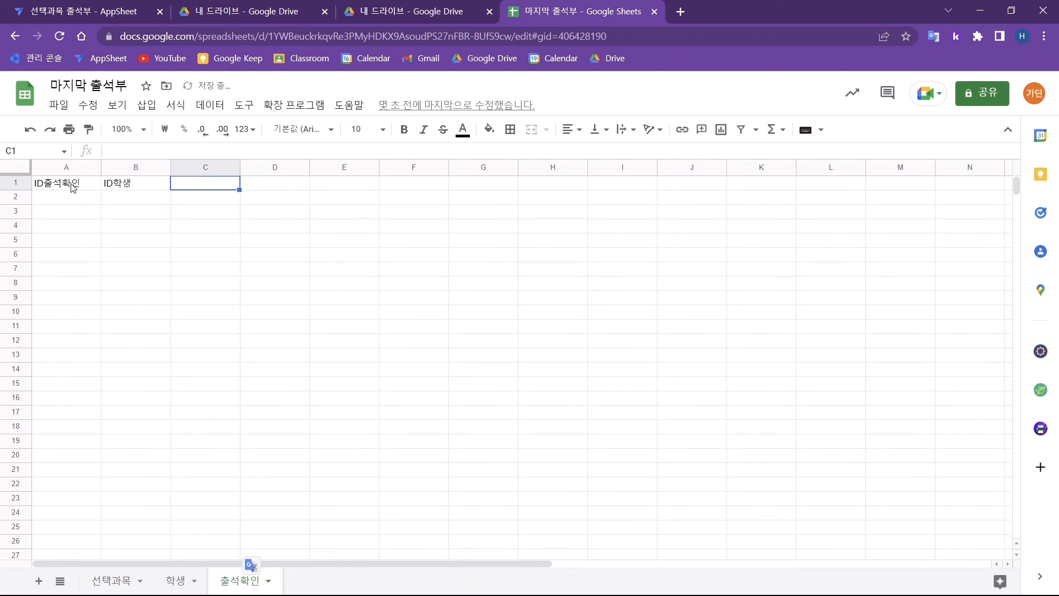
text(날ㅉ)
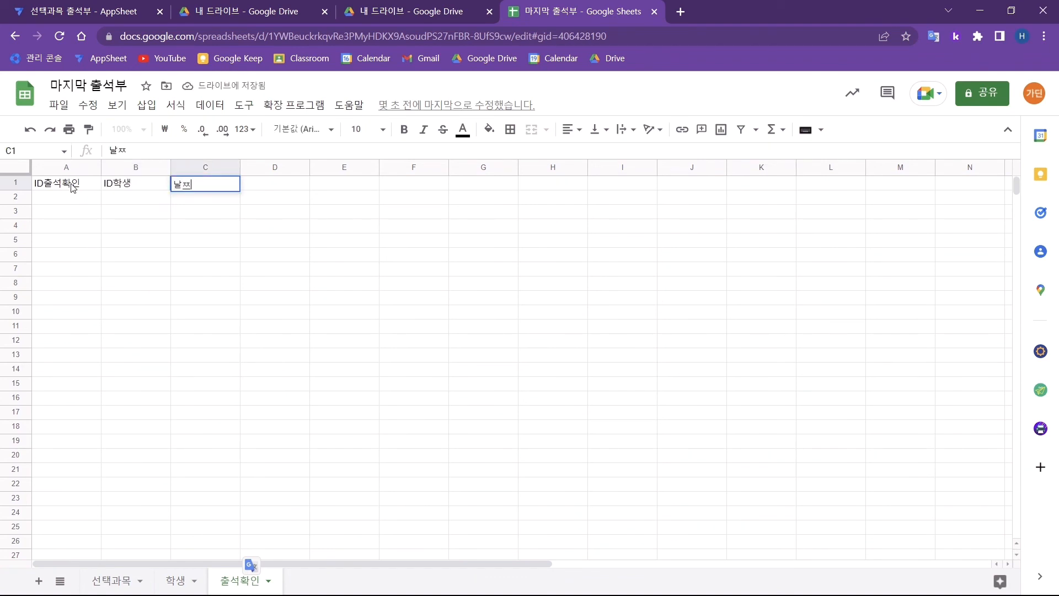
text(ㅏ)
key(Tab)
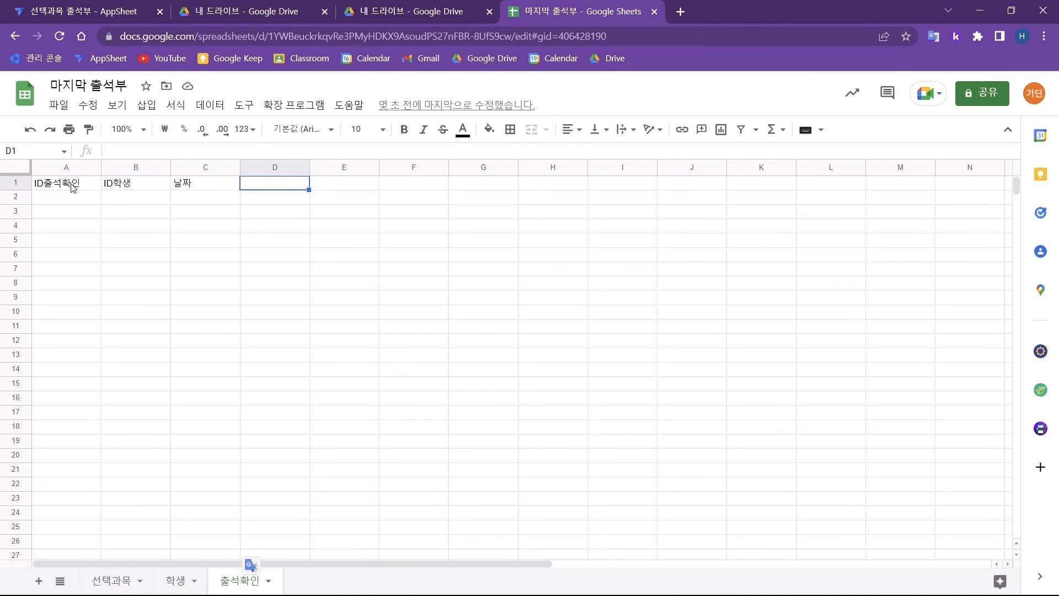
text(출결)
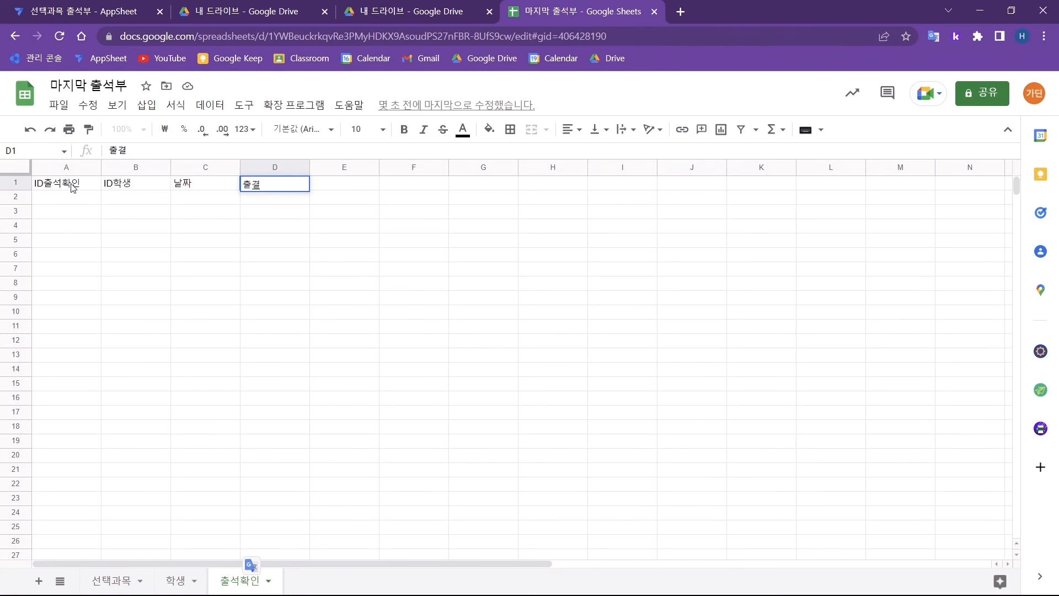
key(Return)
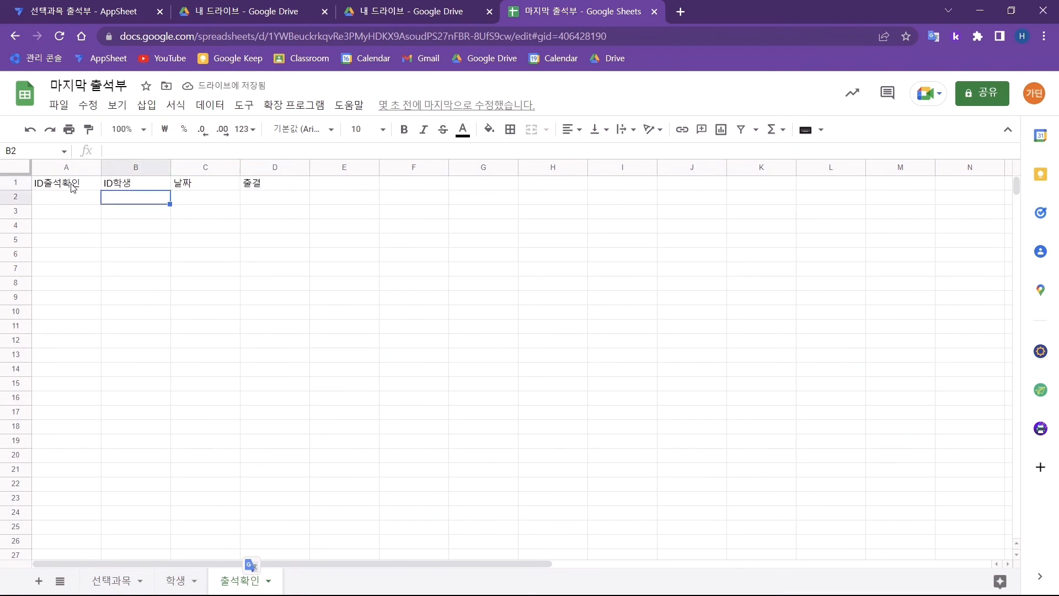